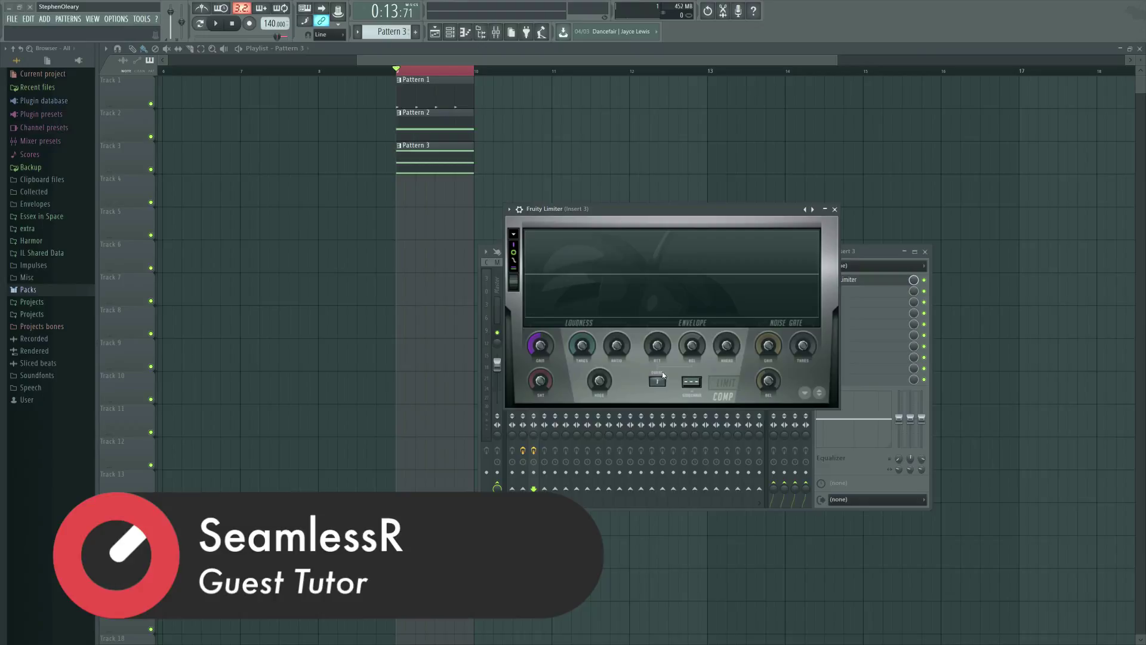
Close the Fruity Limiter window and remove the limiter from mixer insert 3.
left_click_drag(631, 213, 641, 221)
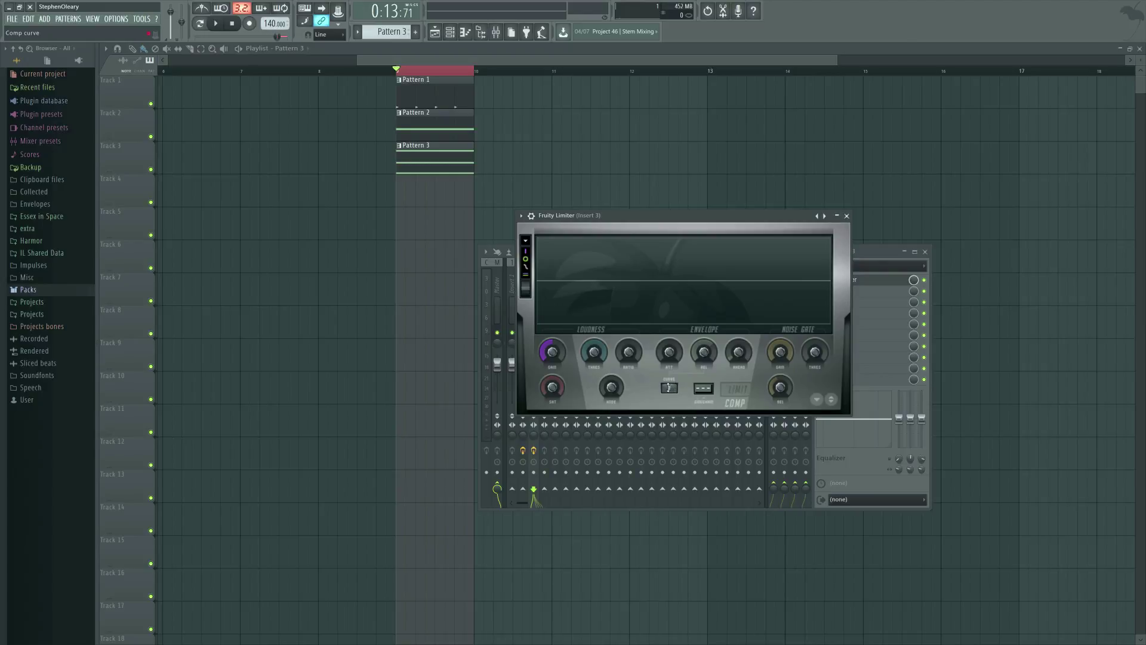
left_click(846, 215)
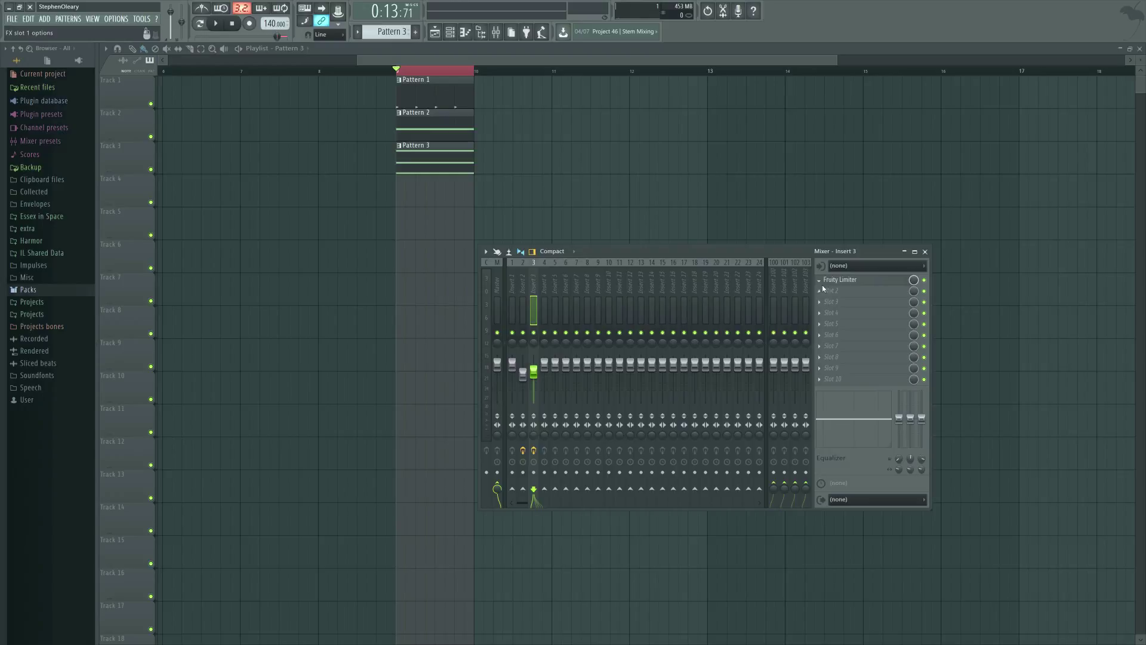
left_click(961, 42)
Route mixer inserts 2 and 3 together into insert 4 instead of the master.
left_click(521, 286)
left_click(533, 291, "ctrl")
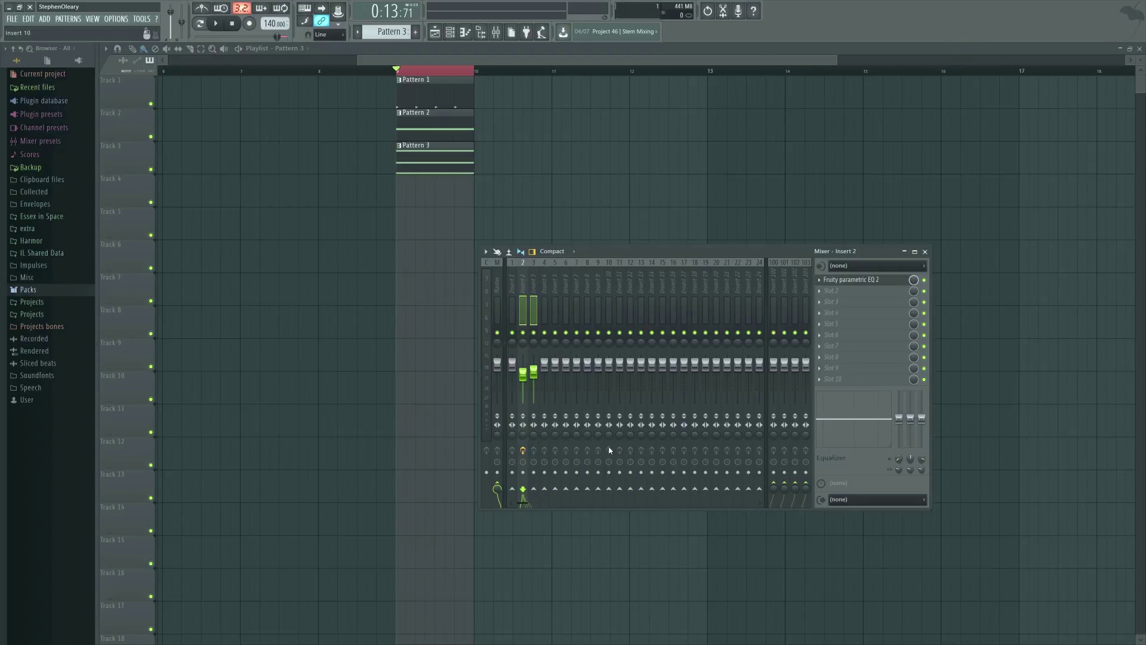
left_click(563, 509)
left_click(535, 290)
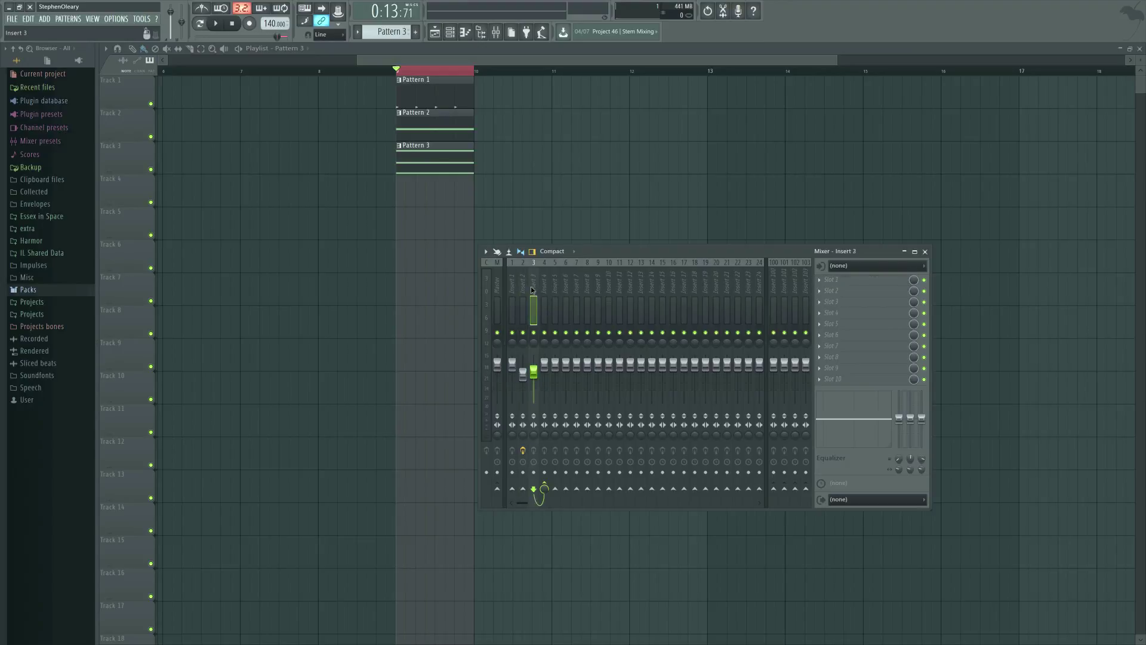
Load Fruity Balance in the first effect slot of insert 4 and create an automation clip for its volume.
left_click(544, 291)
left_click(847, 280)
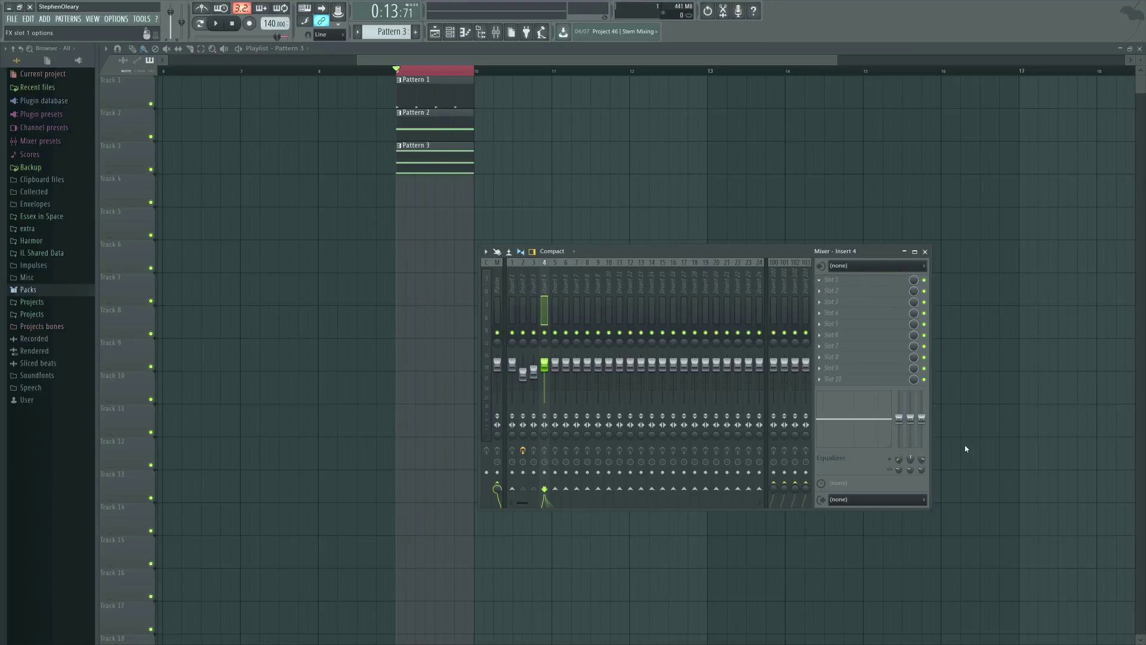
left_click(1015, 457)
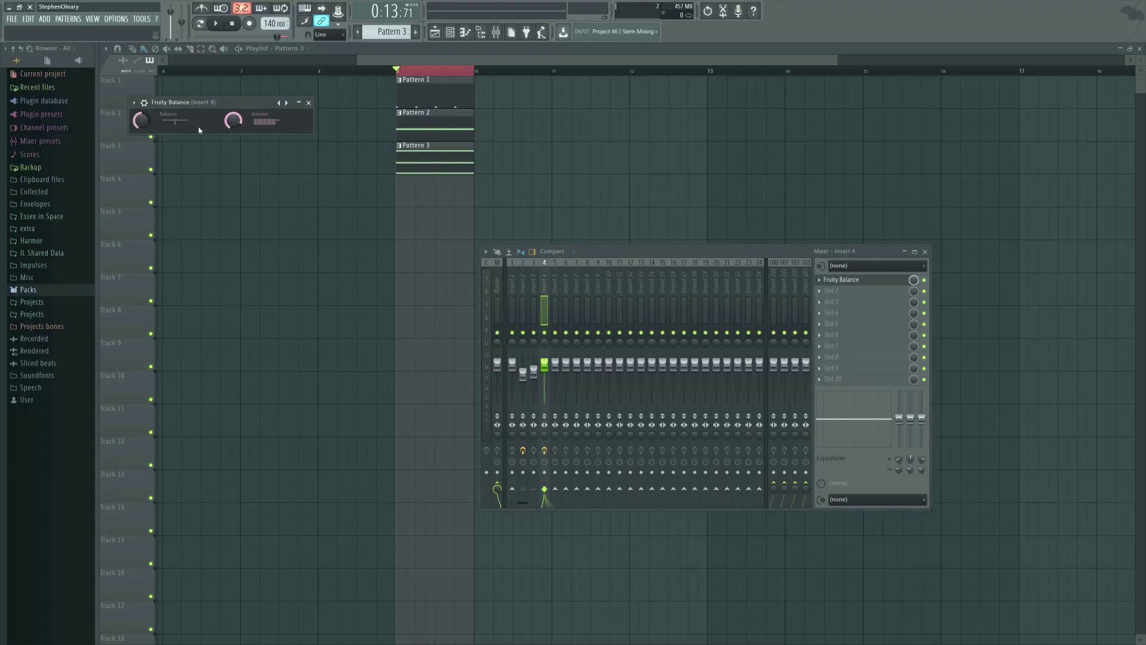
left_click(308, 104)
key("F9")
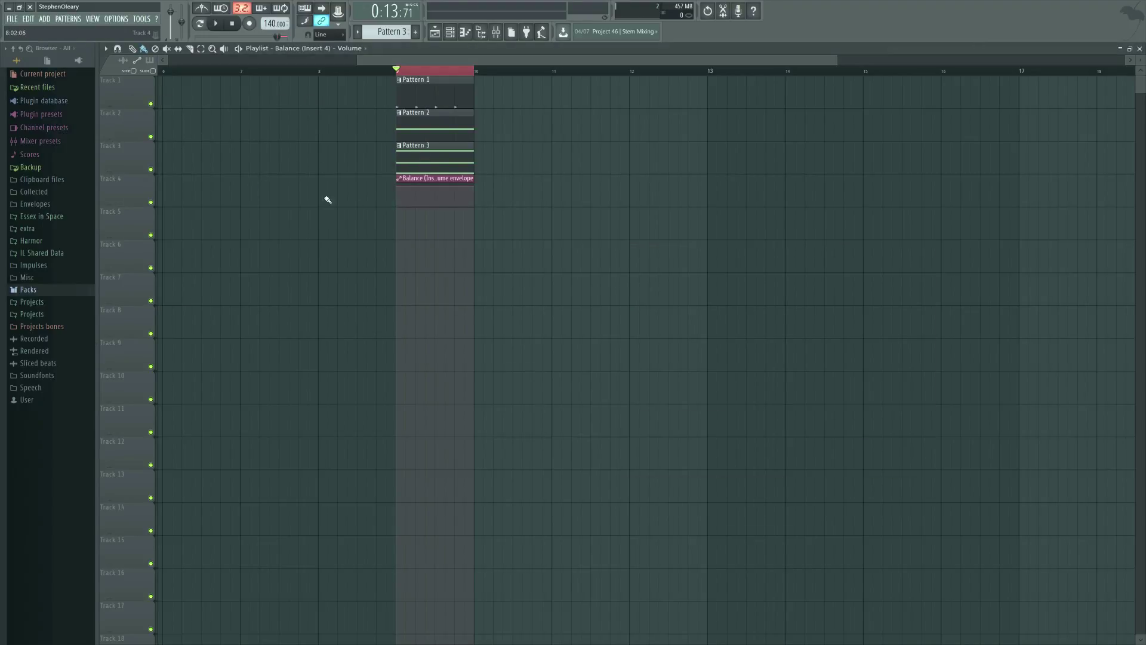
Lower the volume envelope's start point to minimum and add a point one beat in at the original level.
scroll(328, 229, "up", 2)
scroll(424, 272, "up", 2)
scroll(378, 265, "up", 3)
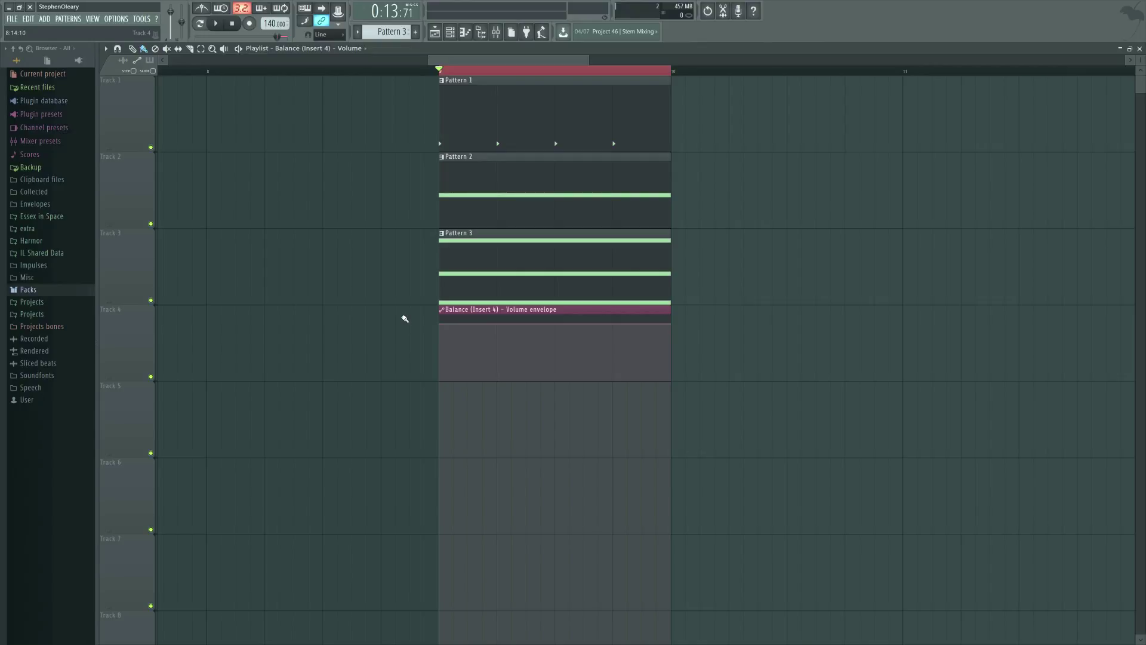
key("space")
key("space")
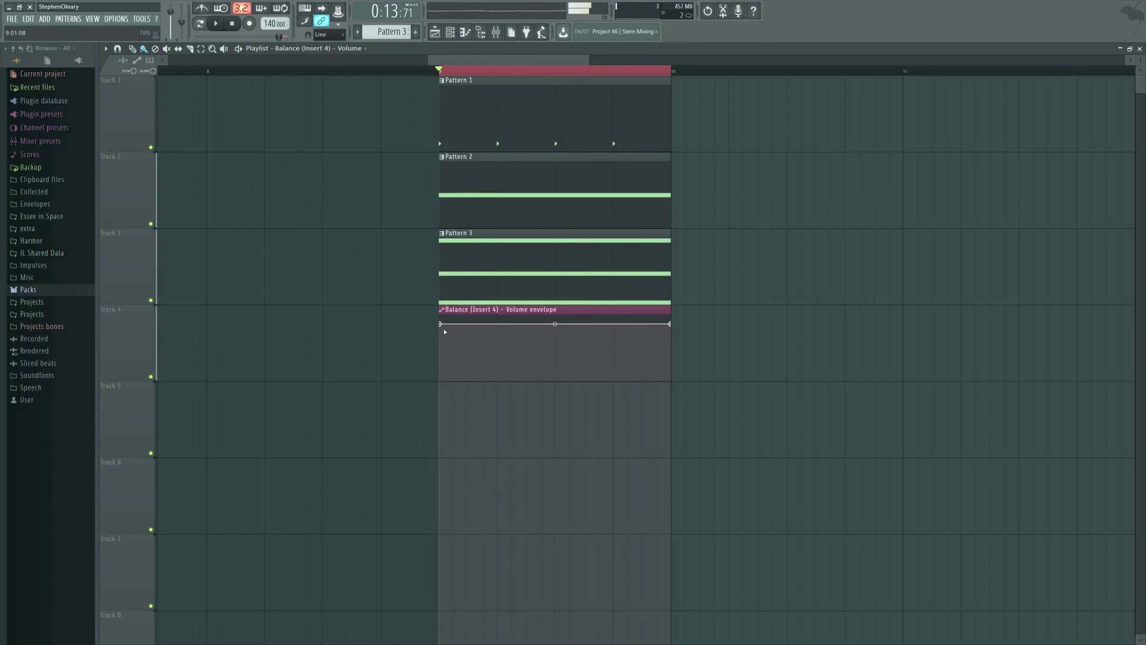
left_click_drag(441, 324, 440, 380)
right_click(498, 326)
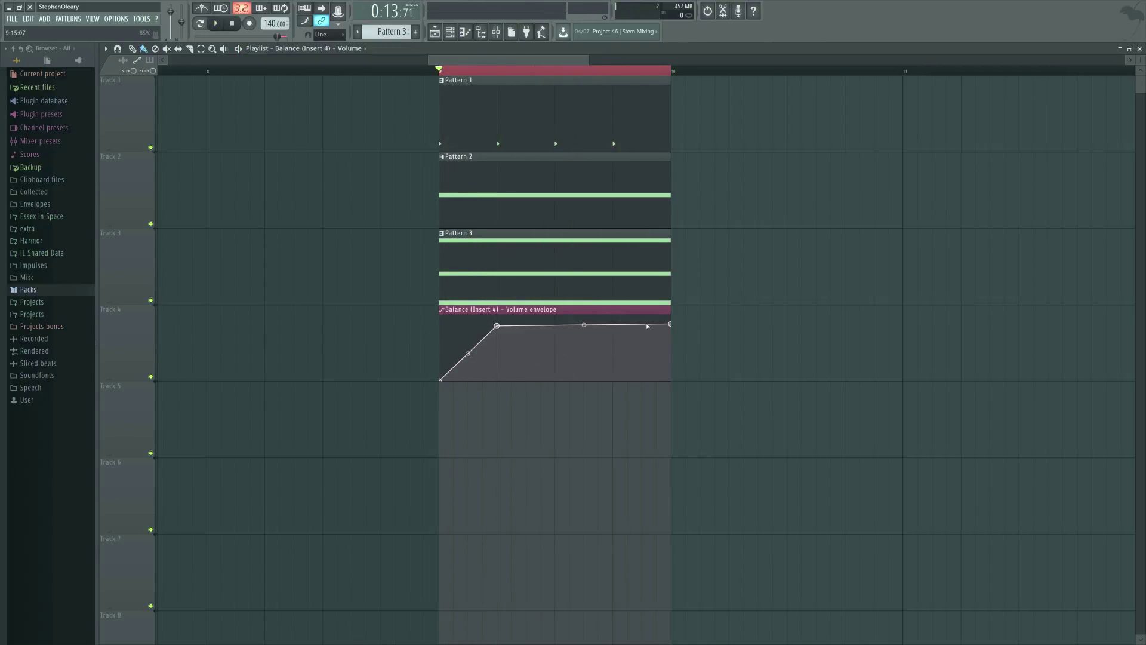
Shorten the volume automation clip to one beat and repeat it for all four beats of the bar on Track 4.
left_click(686, 336)
left_click(478, 311)
left_click_drag(510, 325, 655, 352)
During playback, add a middle point to the volume envelope and shape a steep curved rise that eases gradually into full level.
key("space")
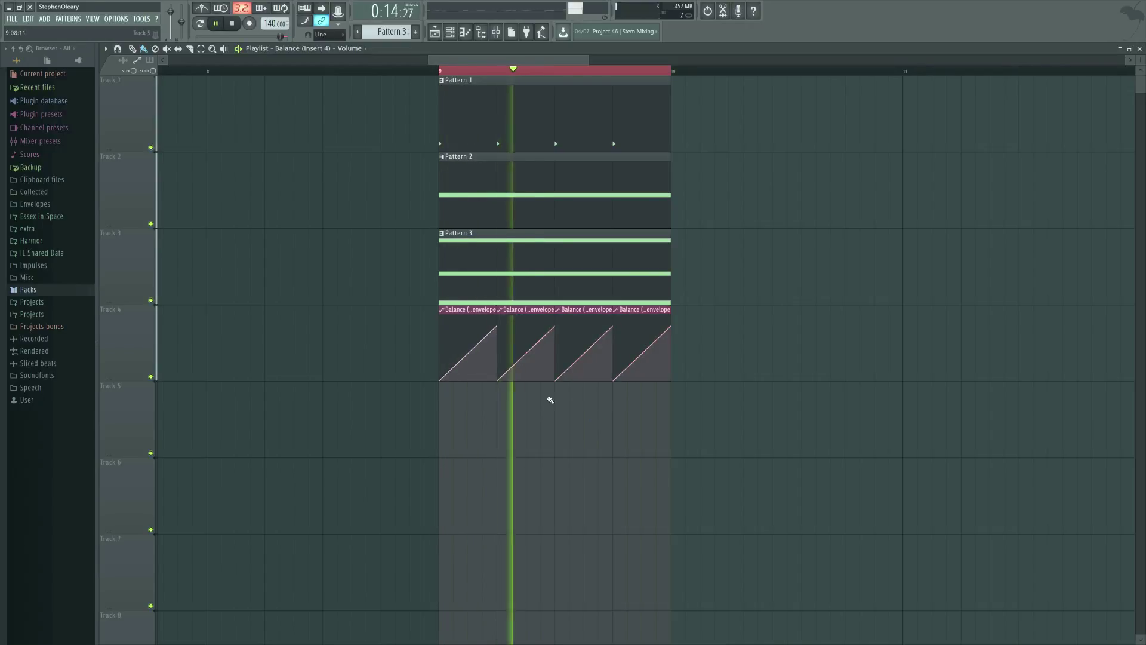
right_click(468, 326)
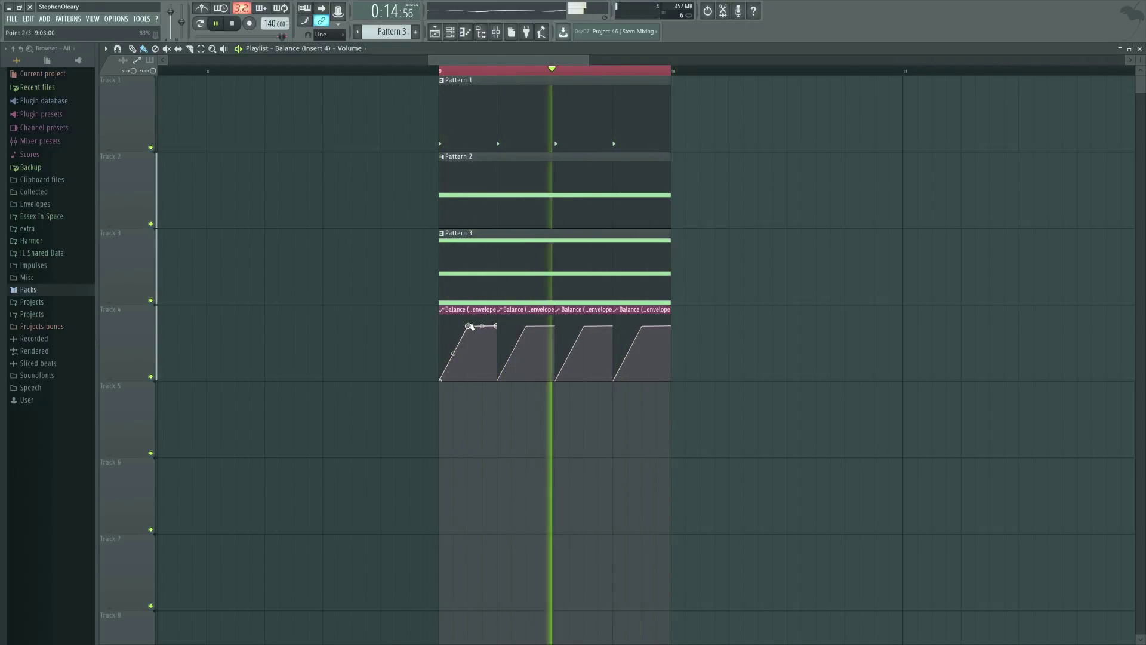
left_click_drag(453, 354, 454, 378)
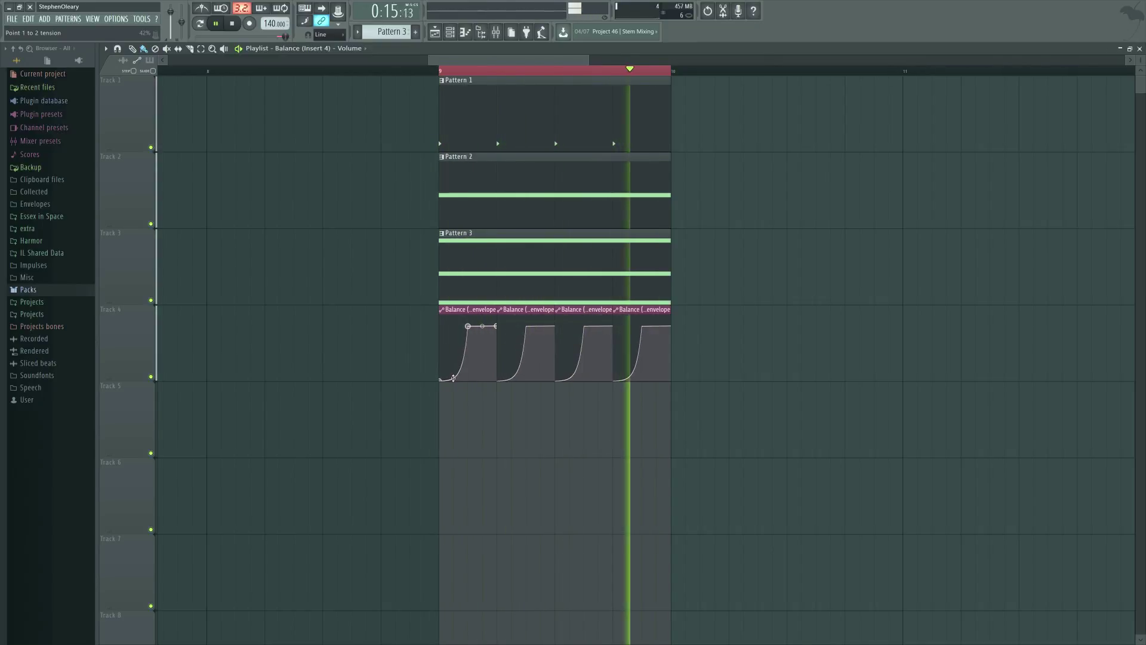
right_click(453, 378)
mouse_move(468, 327)
left_mouse_down()
mouse_move(468, 340)
mouse_move(481, 327)
mouse_move(454, 368)
mouse_move(468, 331)
mouse_move(457, 337)
left_mouse_up()
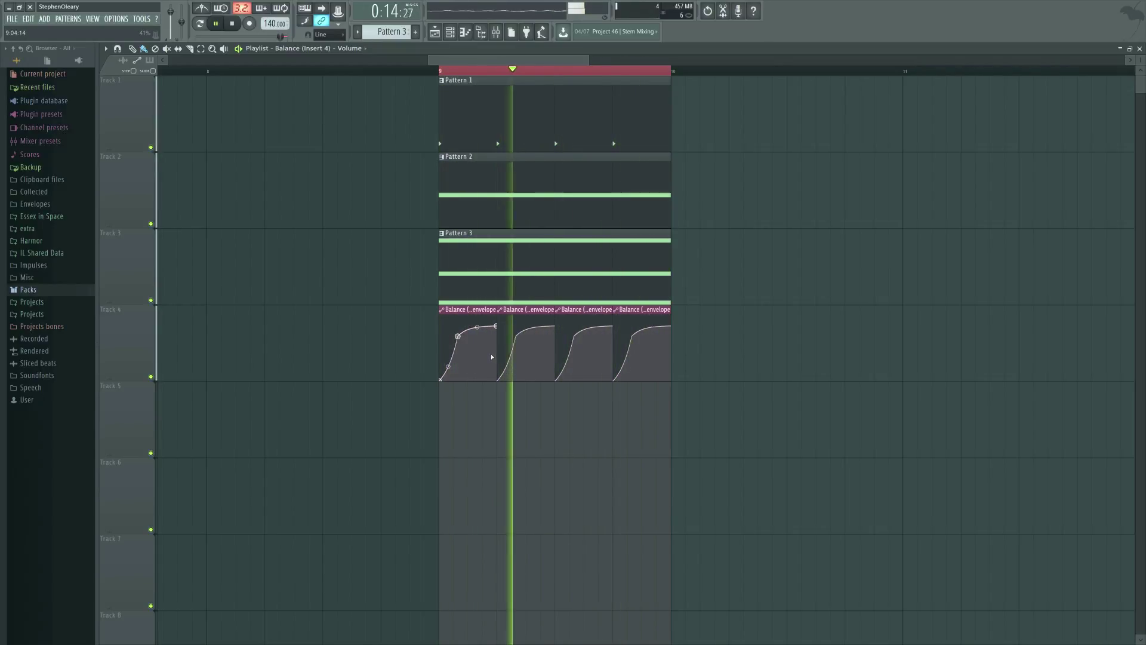
key("space")
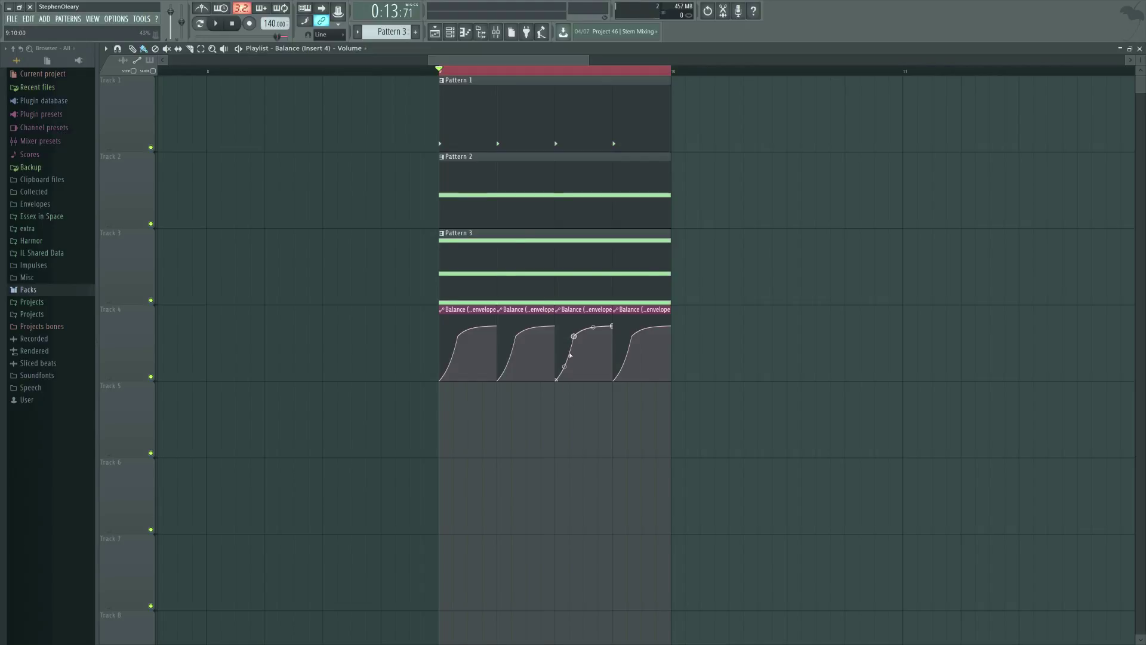
Examine the effects and routing of mixer inserts 1 to 4.
scroll(570, 355, "up", 2)
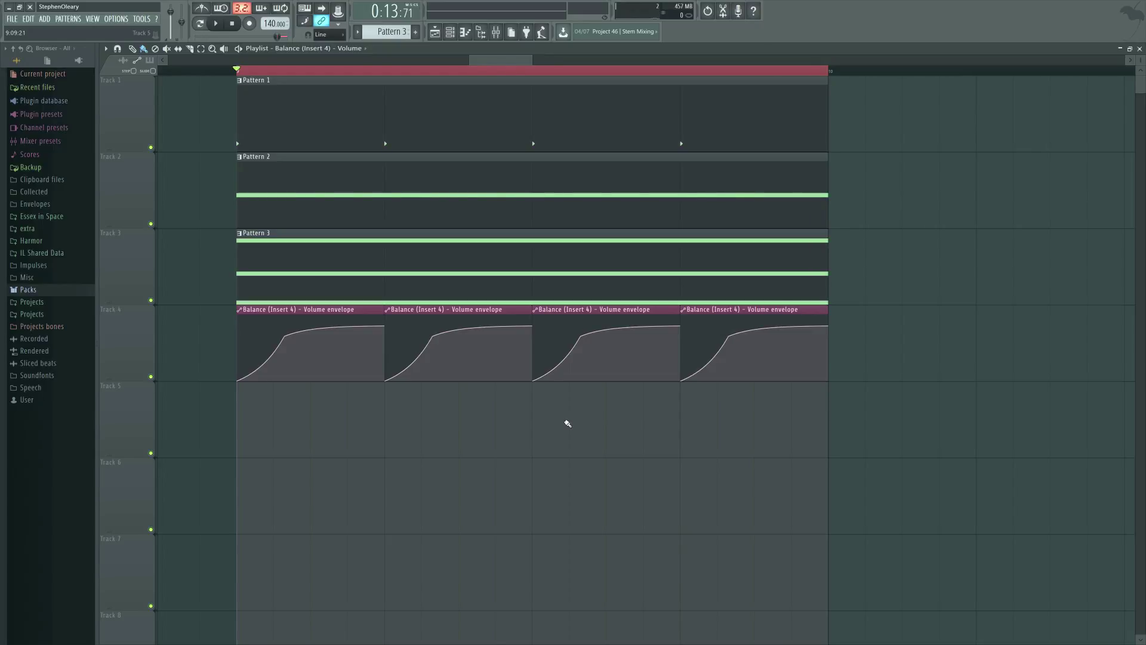
left_click(496, 32)
left_click(499, 33)
left_click(496, 33)
left_click(513, 287)
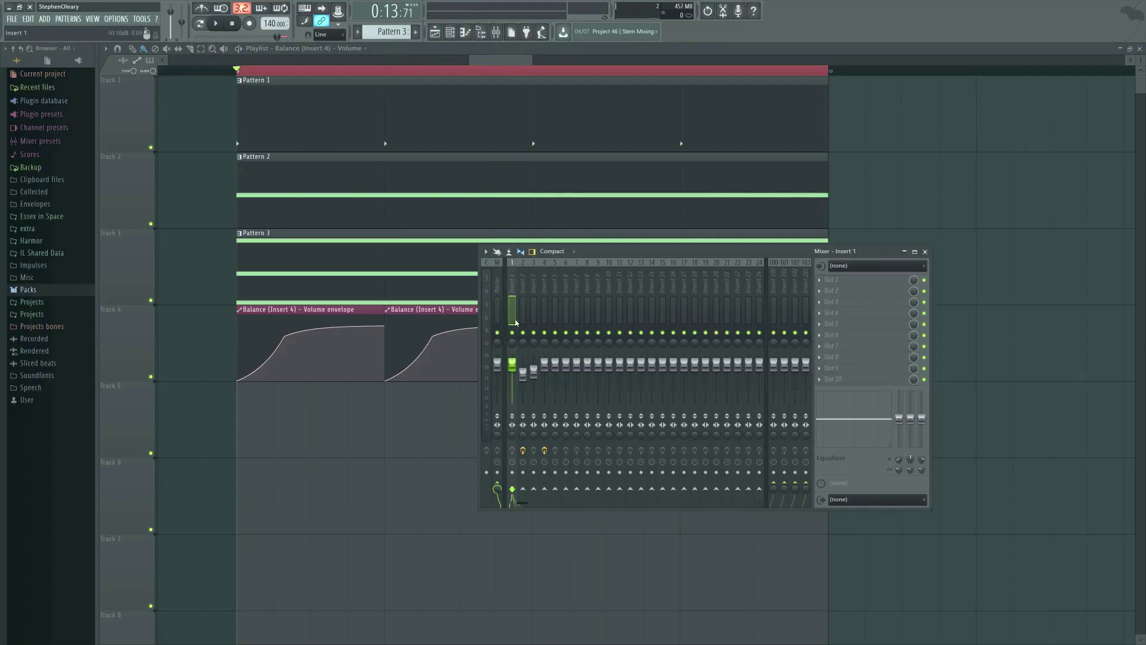
left_click(543, 290)
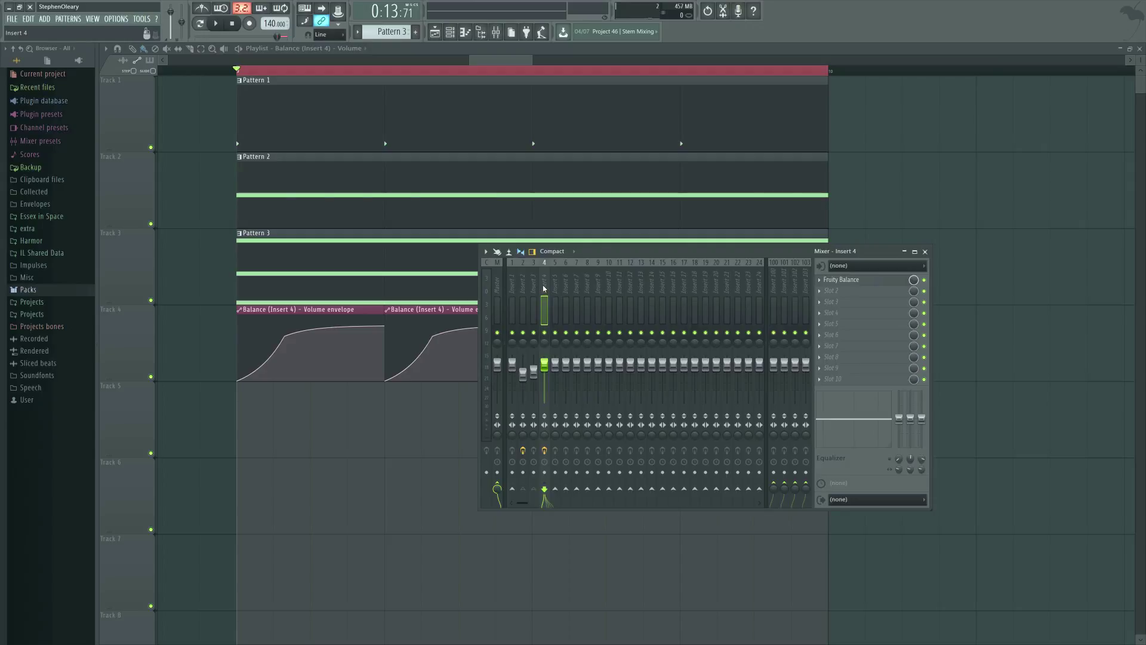
left_click(535, 289)
left_click(525, 291)
left_click(531, 291)
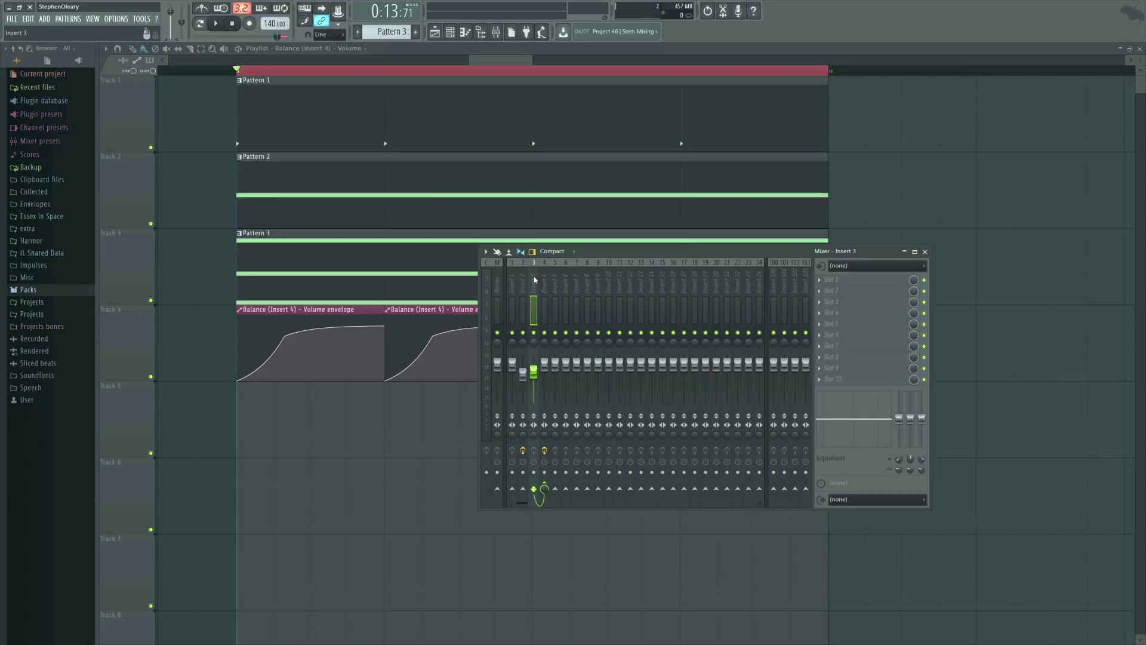
key("F9")
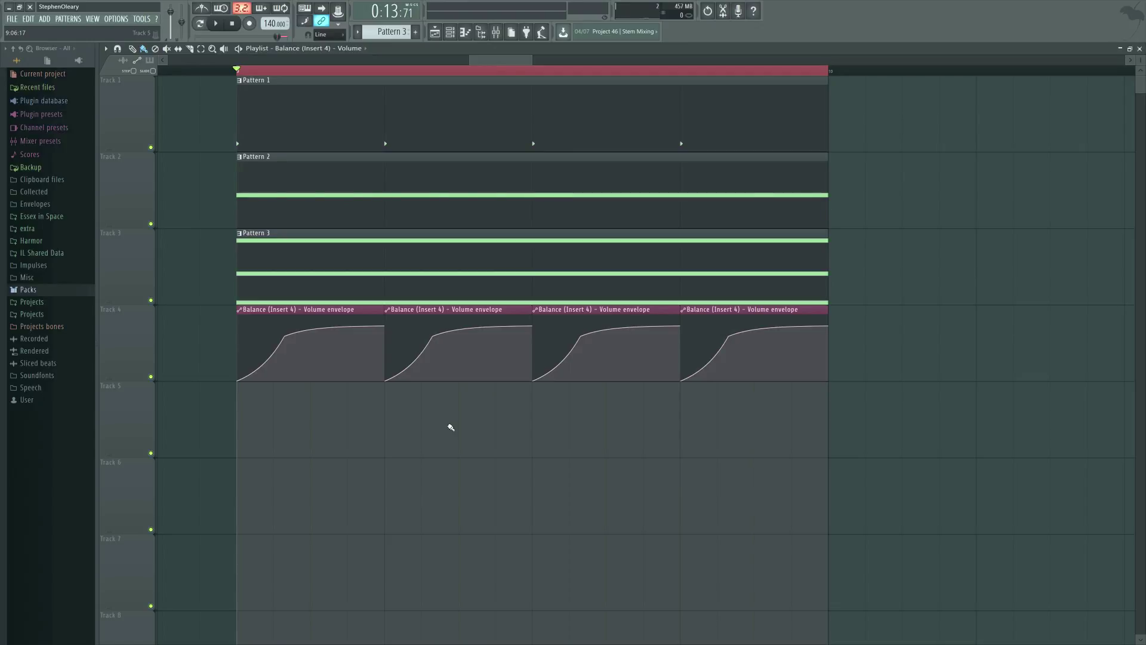
Inspect the automated volume control of Fruity Balance on insert 4 and compare it with the insert's fader.
left_click(496, 31)
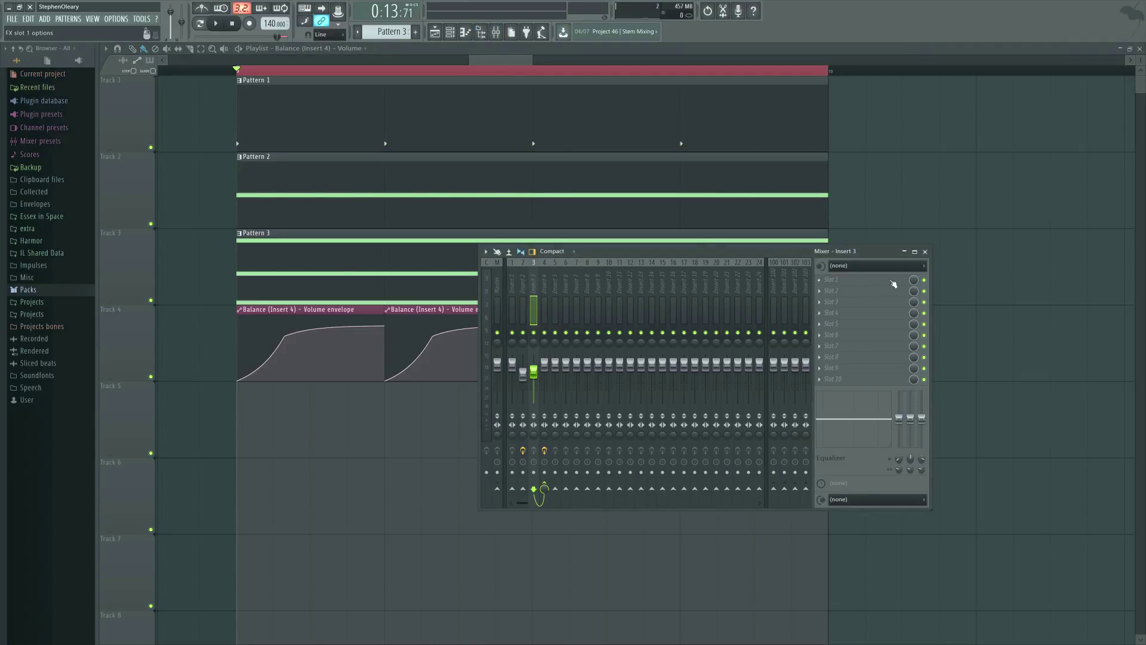
left_click(544, 480)
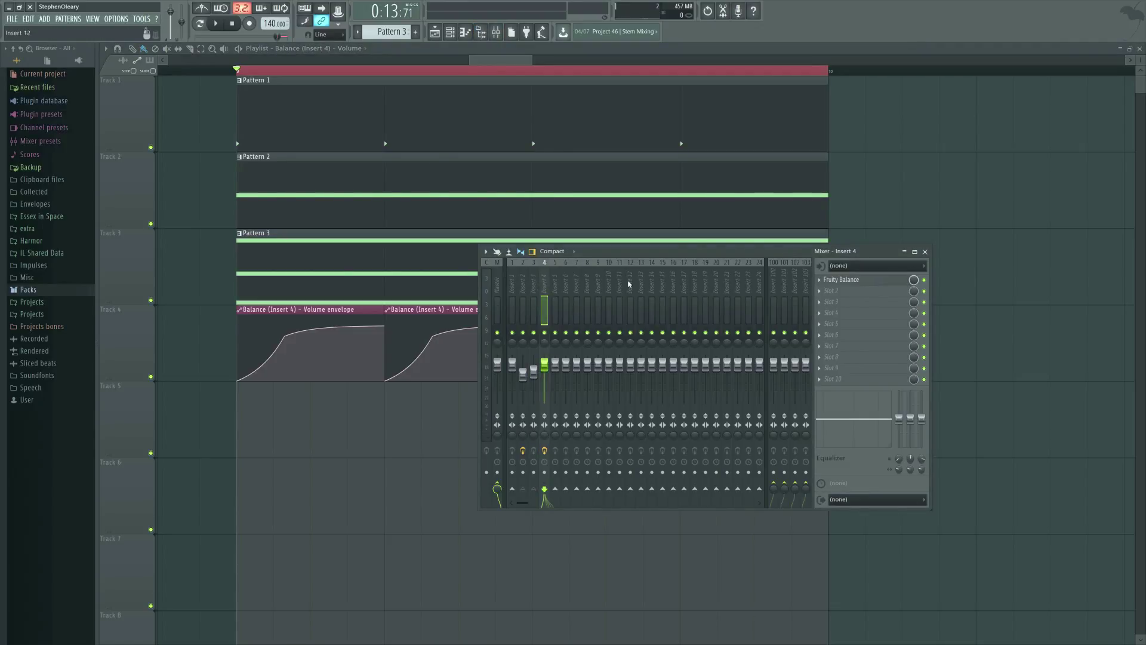
left_click(870, 287)
left_click_drag(269, 101, 425, 408)
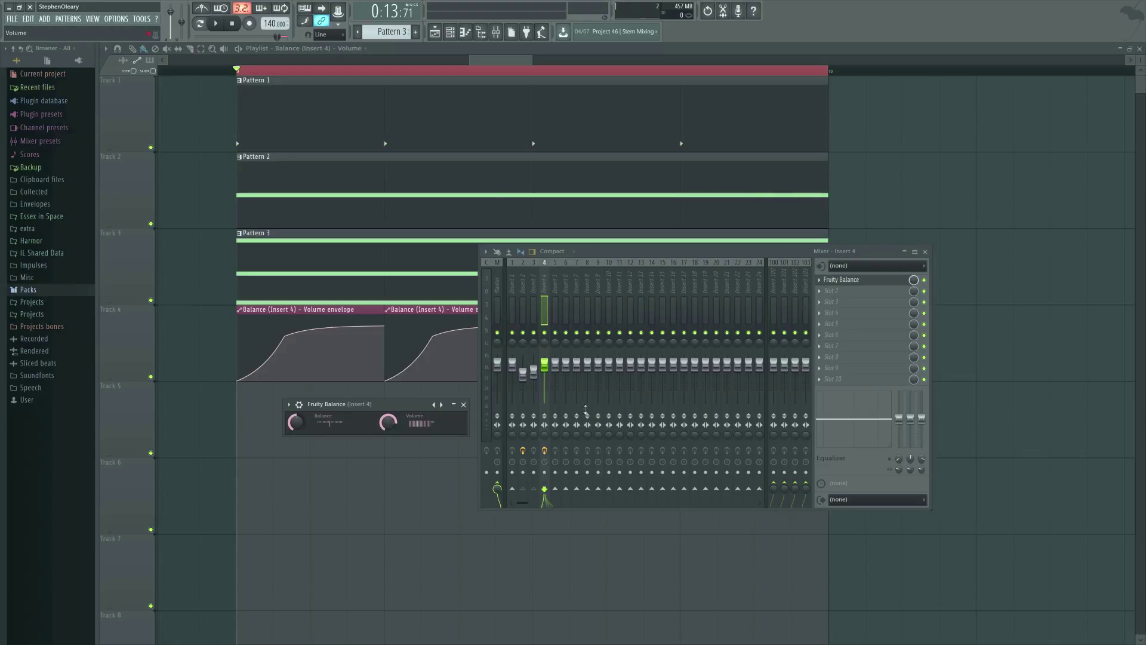
mouse_move(544, 364)
left_mouse_down()
mouse_move(544, 379)
mouse_move(544, 363)
left_mouse_up()
right_click(250, 394)
Add a short drop before the volume envelope's low point, adjust the tension of the rise and play the result.
scroll(398, 422, "down", 1)
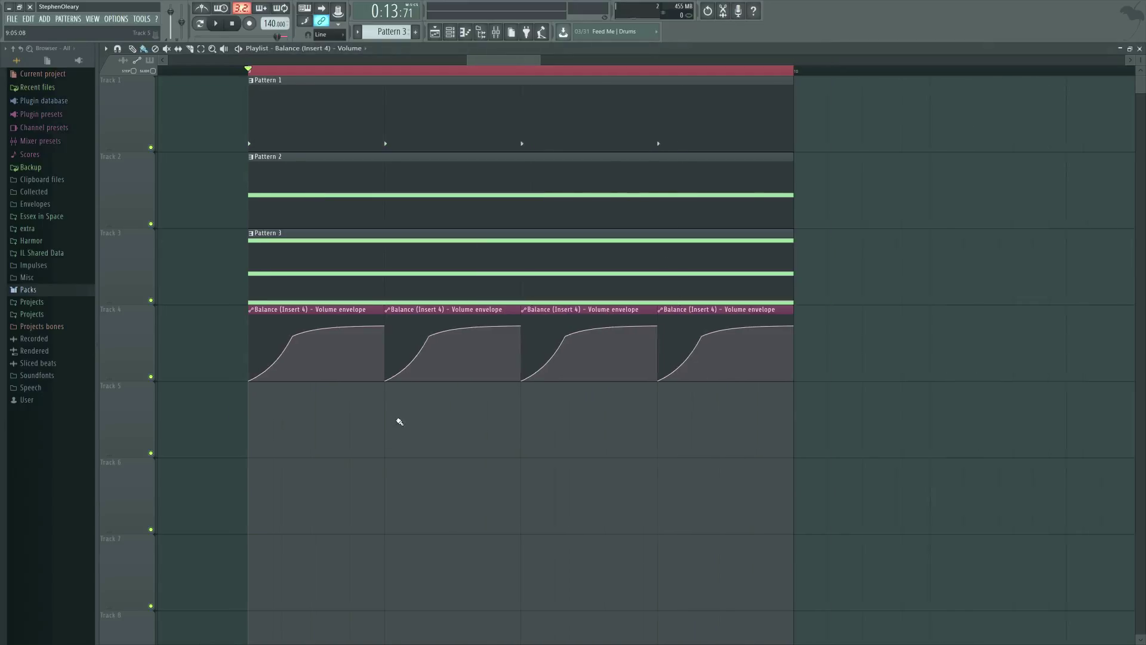
scroll(379, 428, "up", 6)
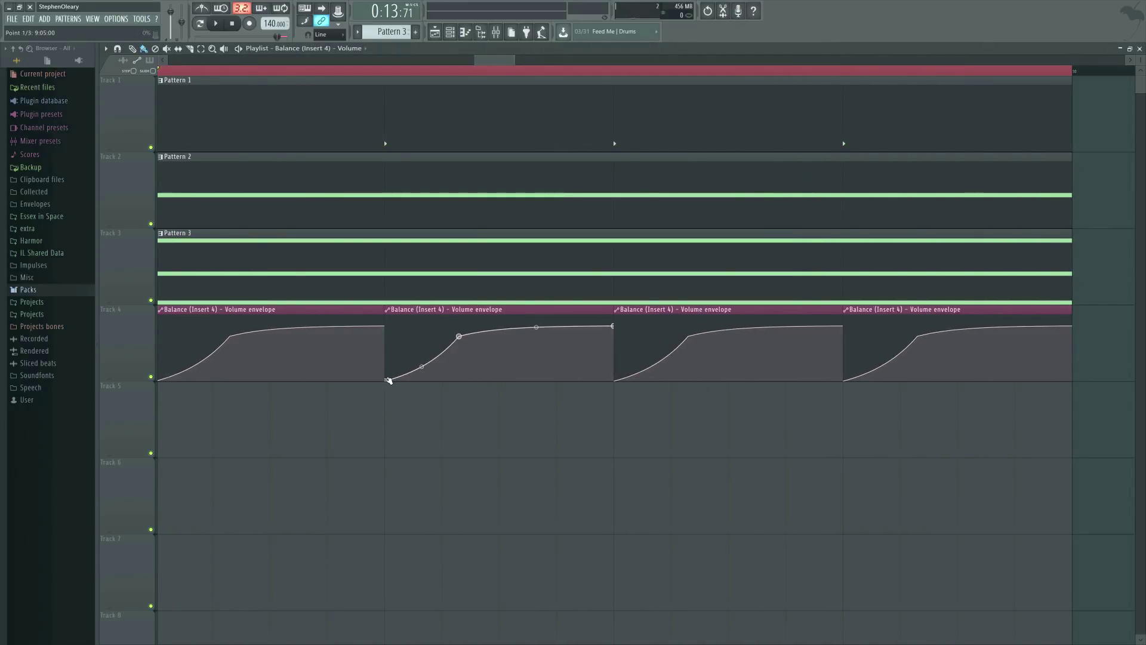
mouse_move(388, 380)
left_mouse_down()
mouse_move(387, 329)
mouse_move(413, 391)
mouse_move(397, 382)
left_mouse_up()
right_click(422, 355)
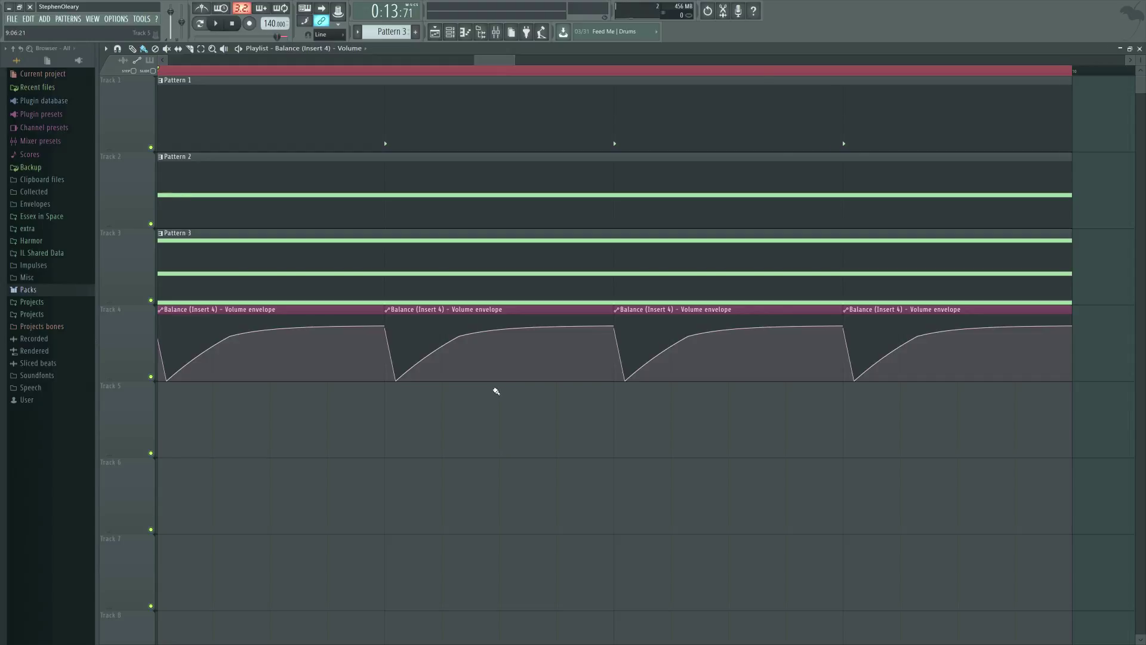
key("space")
key("space")
scroll(406, 419, "left", 1)
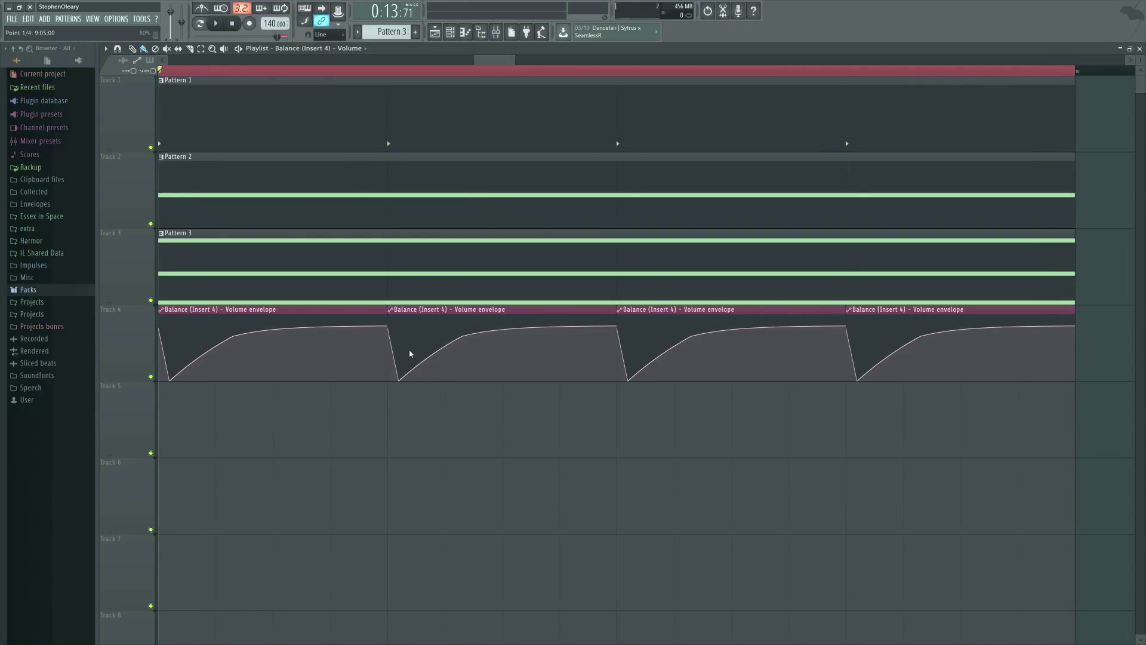
Remove the short drop from the volume envelope so it rises from minimum, and discard the extra clip on Track 6.
left_click(352, 467)
right_click(399, 381, "alt")
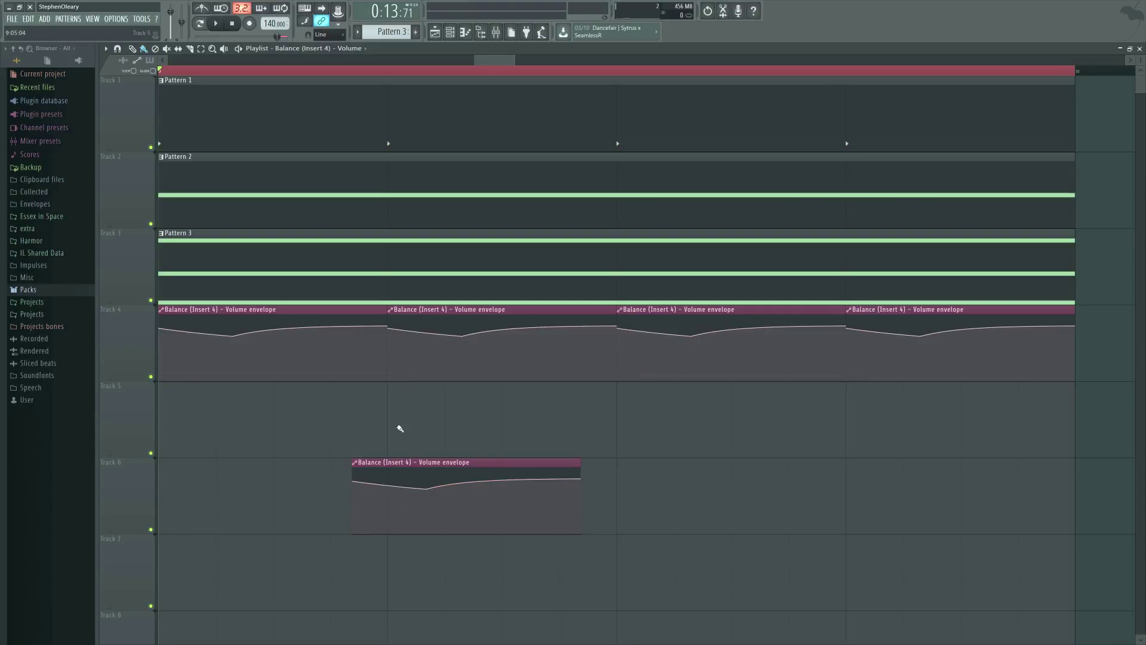
right_click(584, 469)
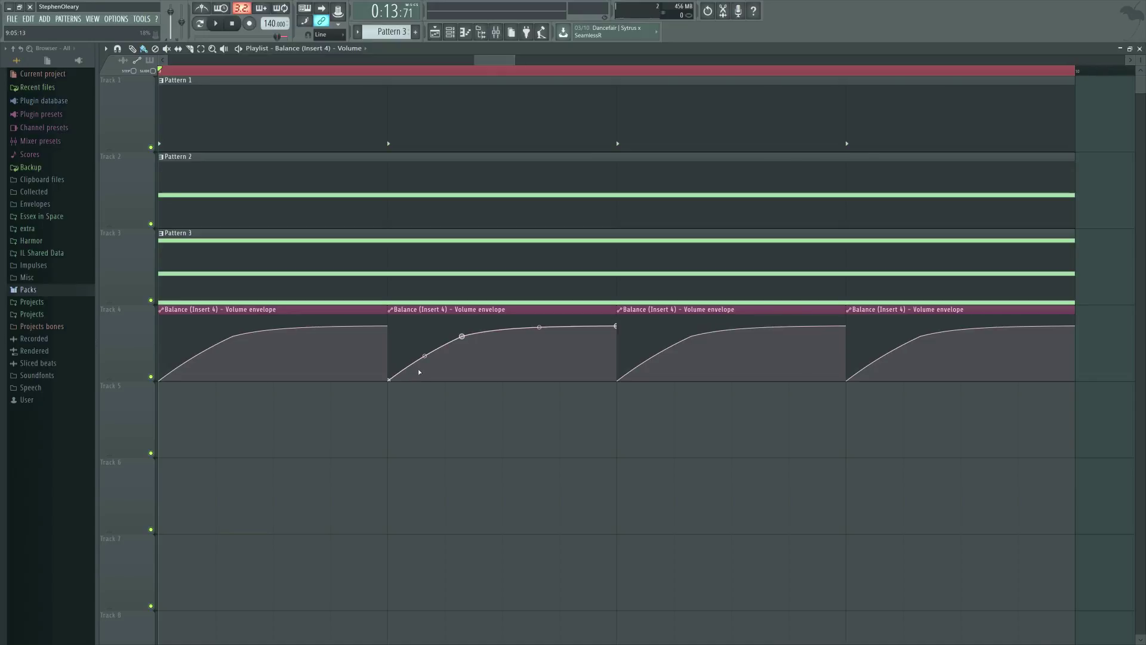
Add a point just after the volume envelope's start and lower it to minimum for a brief silence before the rise.
mouse_move(388, 380)
left_mouse_down()
mouse_move(389, 325)
mouse_move(391, 385)
left_mouse_up()
scroll(417, 419, "down", 2)
left_click_drag(412, 433, 497, 439)
scroll(496, 439, "left", 2)
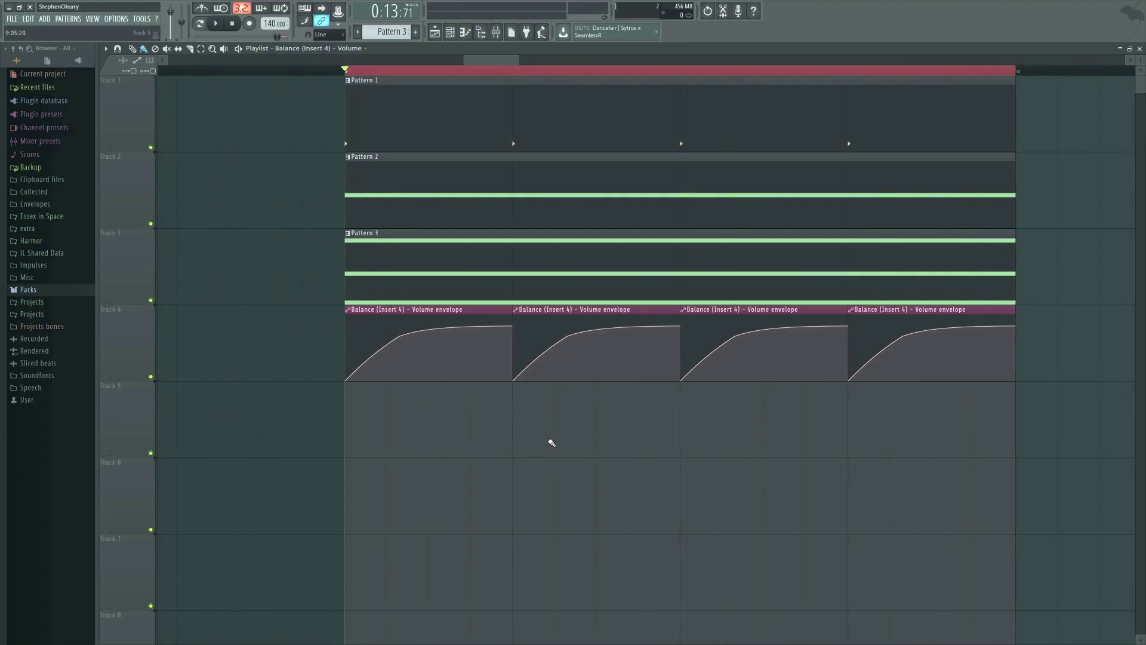
right_click(521, 376)
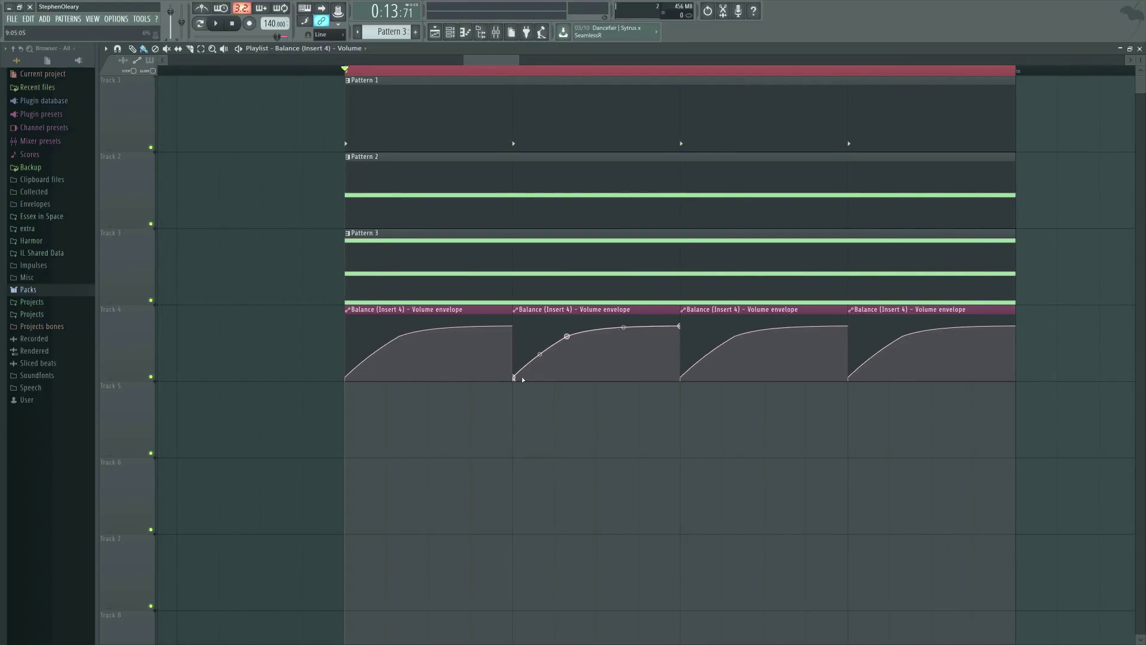
left_click_drag(518, 375, 519, 382)
Select all four volume automation clips, shift them slightly ahead of the beats and play the loop.
left_click_drag(285, 351, 1049, 367)
left_click_drag(571, 311, 567, 311)
key("space")
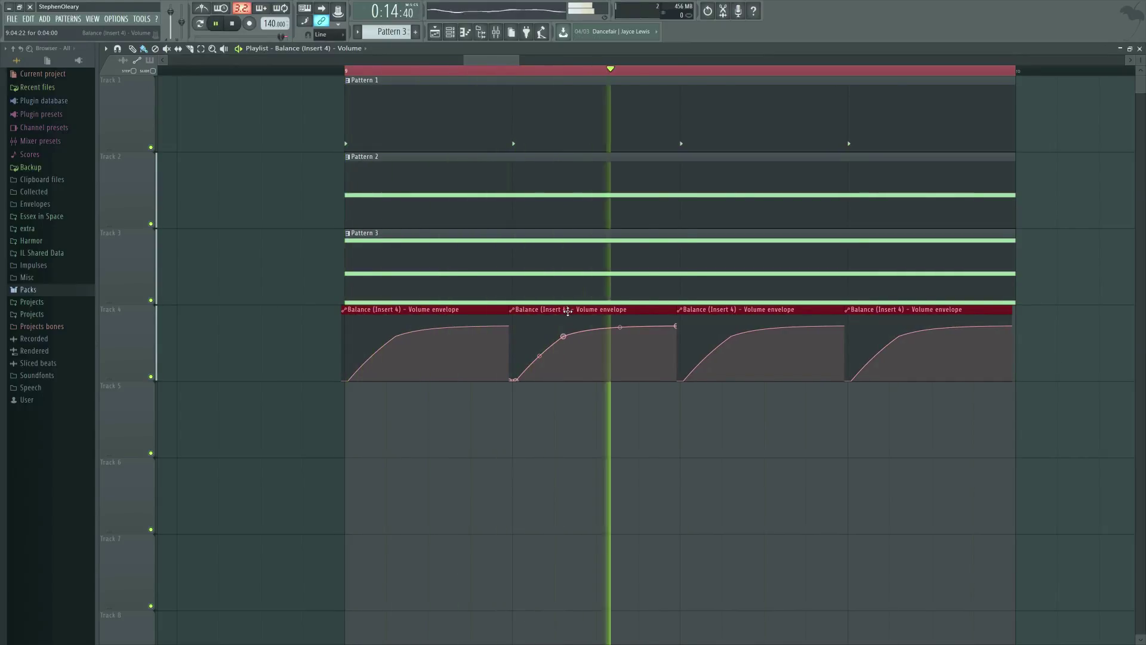
key("space")
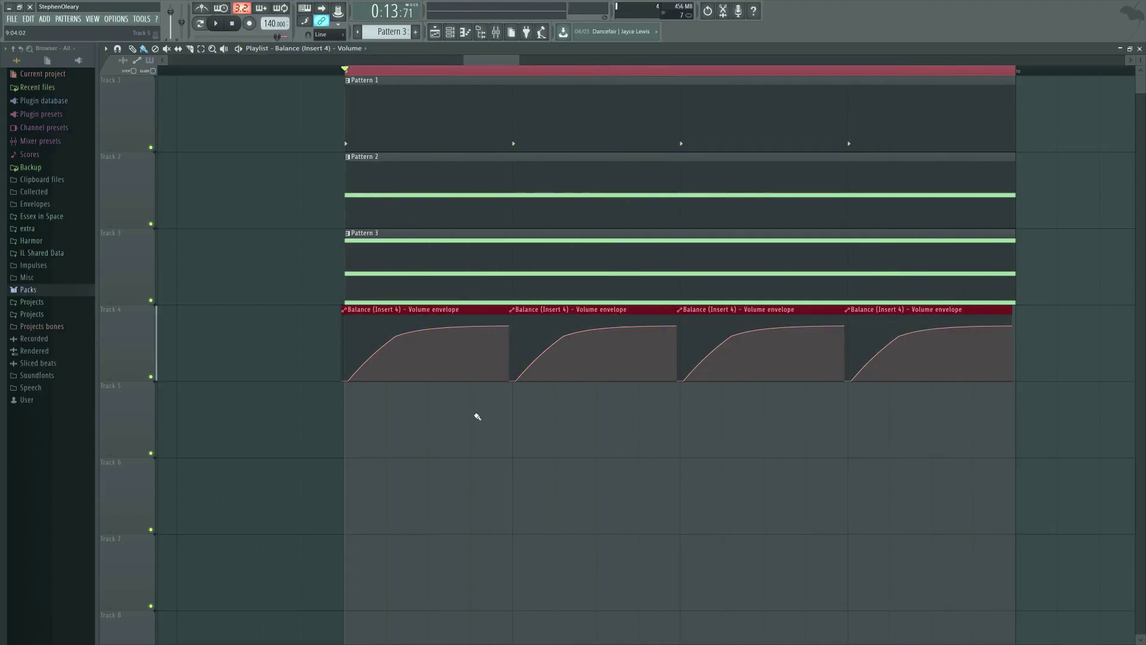
left_click(475, 414, "ctrl")
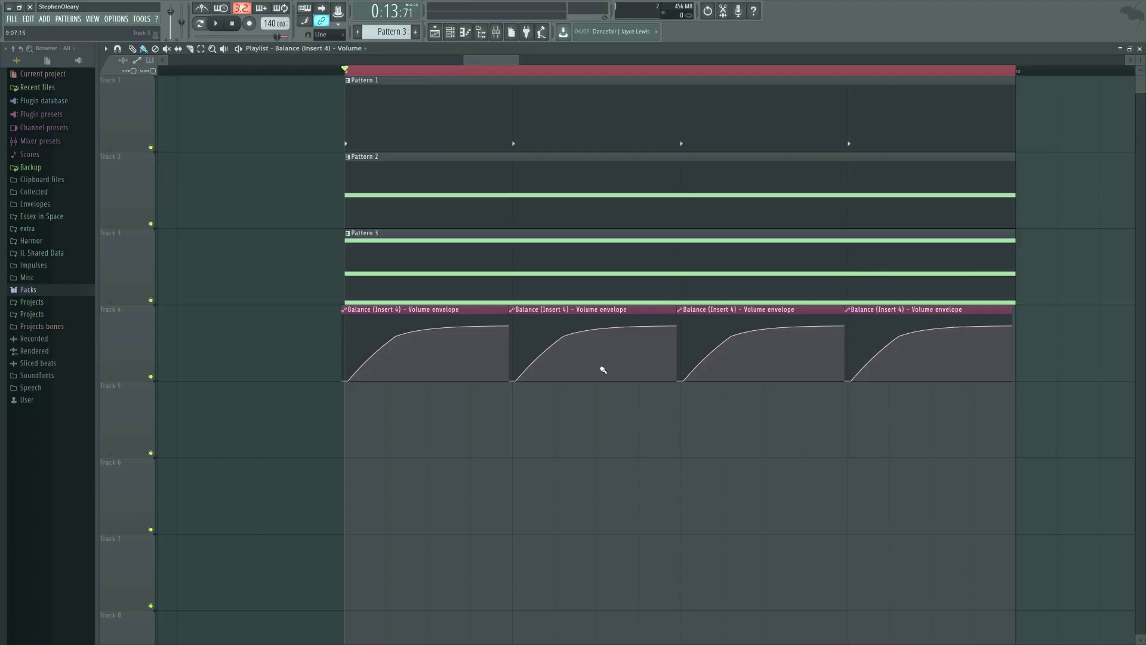
Select all four volume automation clips, move them slightly later back to the beats and clear the selection.
scroll(637, 417, "down", 3)
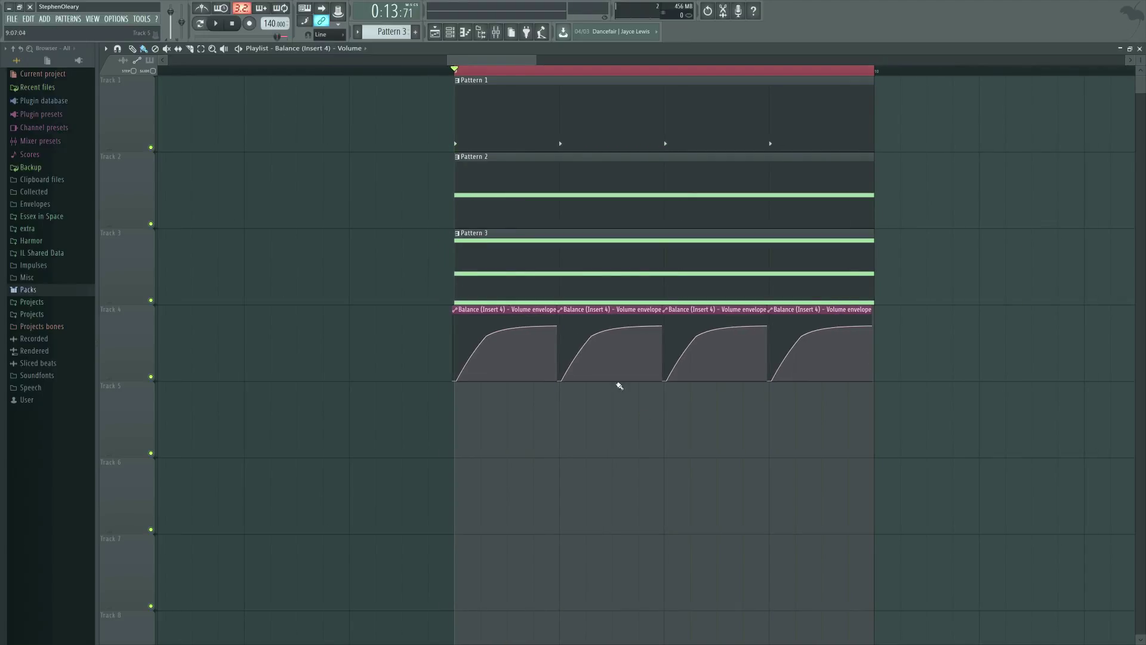
left_click_drag(400, 376, 856, 384)
scroll(485, 334, "up", 3)
left_click_drag(449, 310, 450, 310)
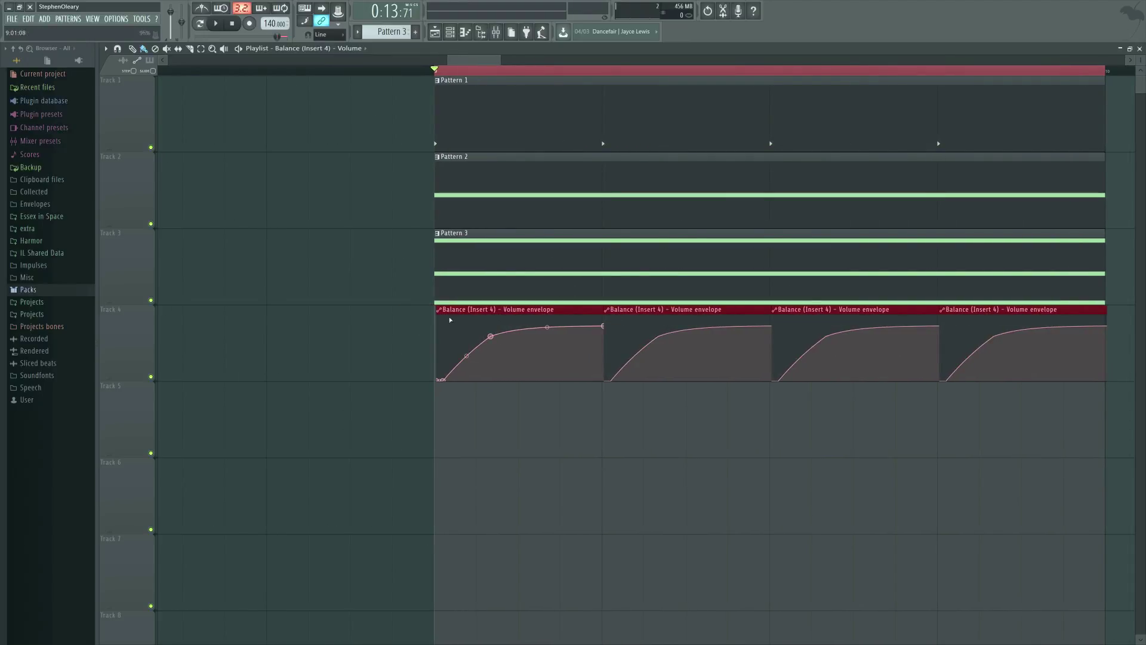
left_click(471, 478)
scroll(470, 478, "down", 3)
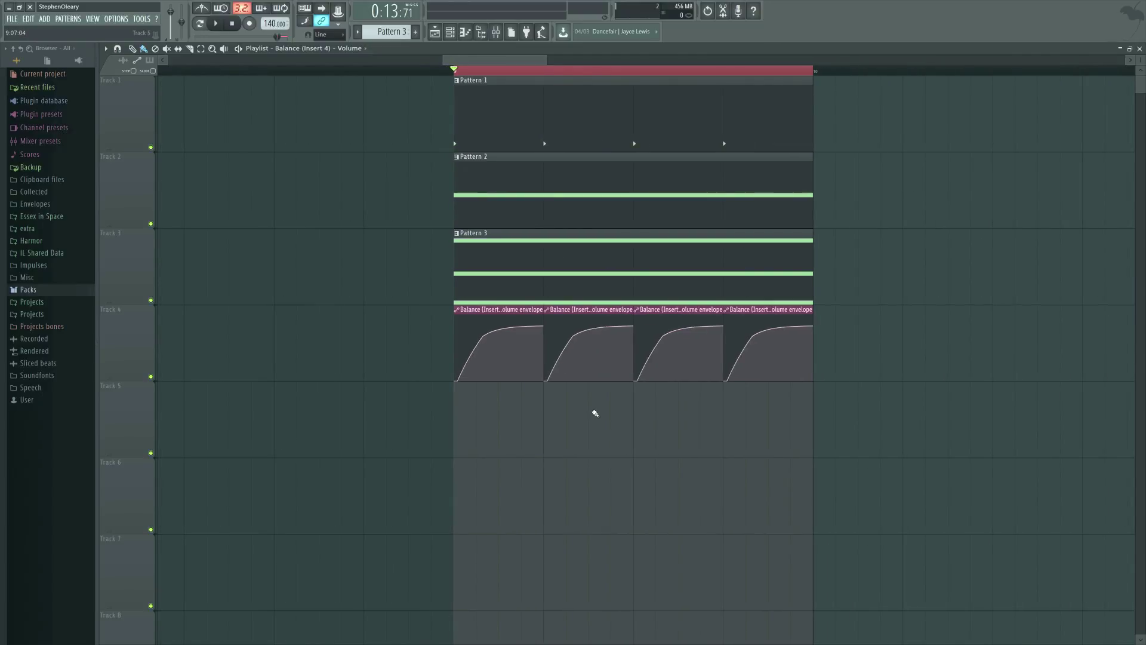